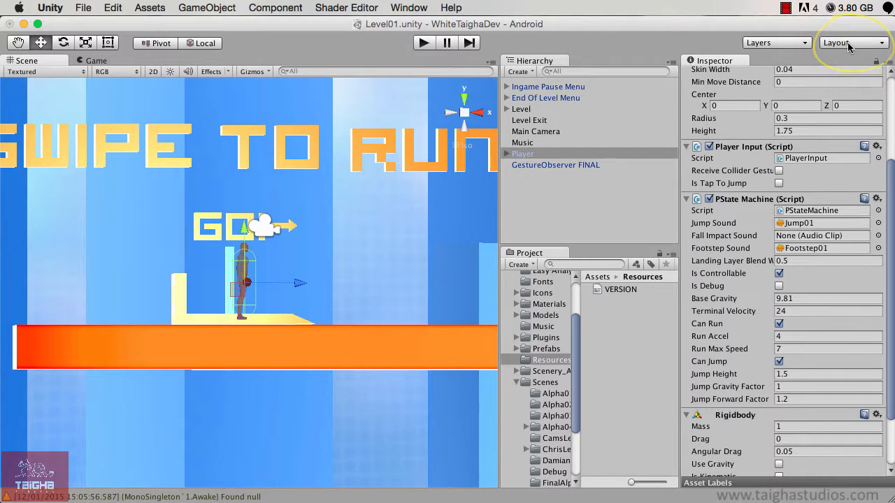
Step: Apply the Tall window layout and compare the Game and Scene views, ending on the Scene view
click(848, 46)
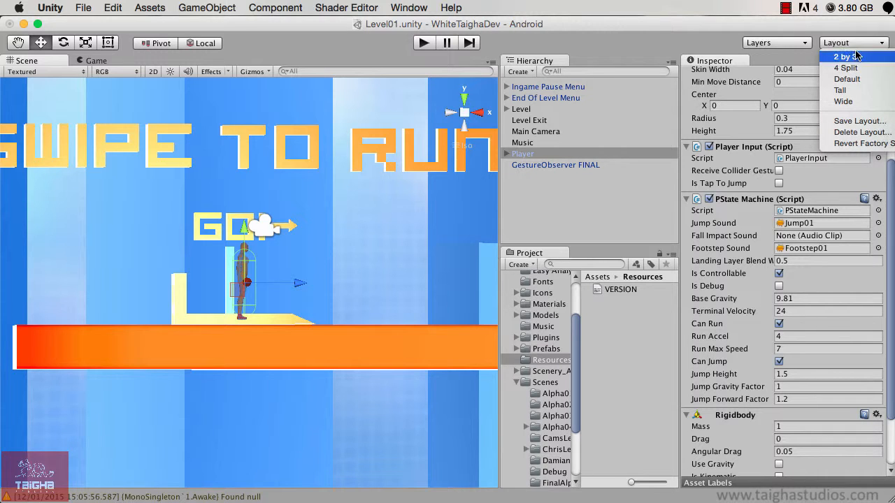
click(842, 91)
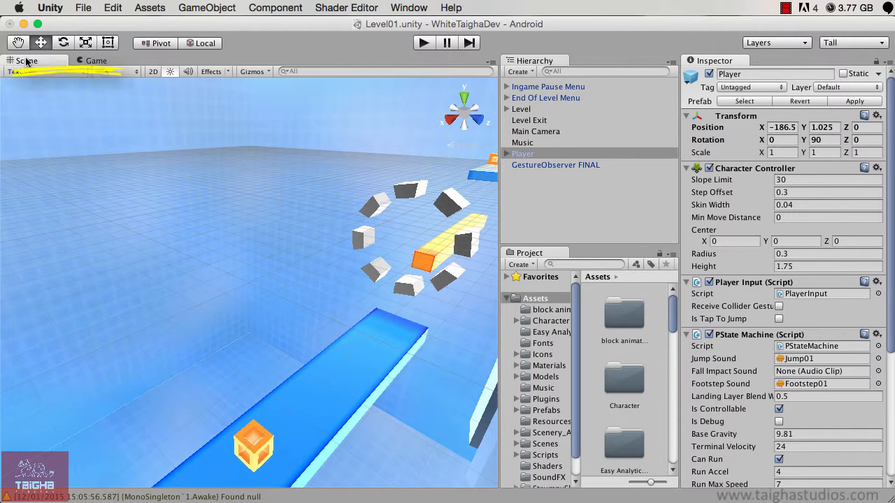
click(96, 61)
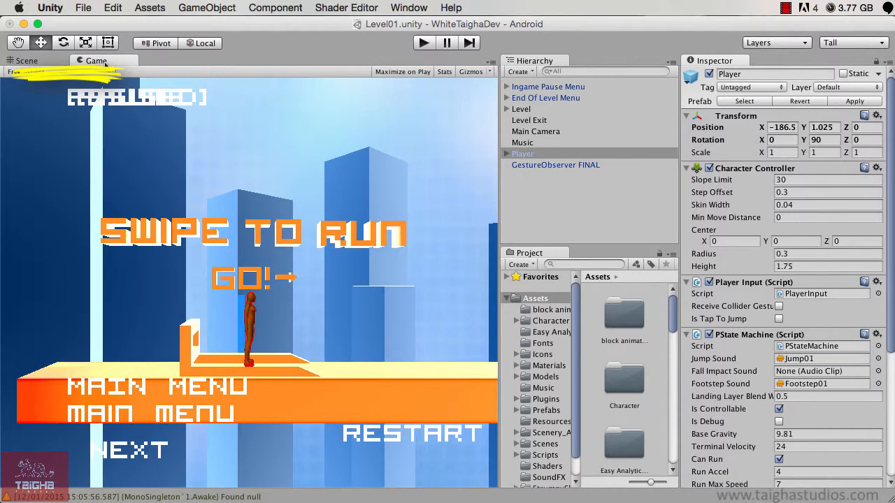
click(31, 61)
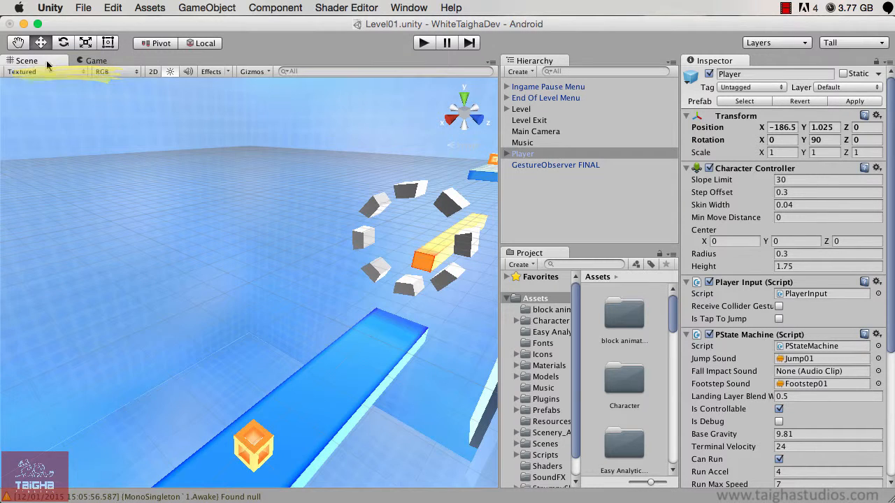
click(95, 62)
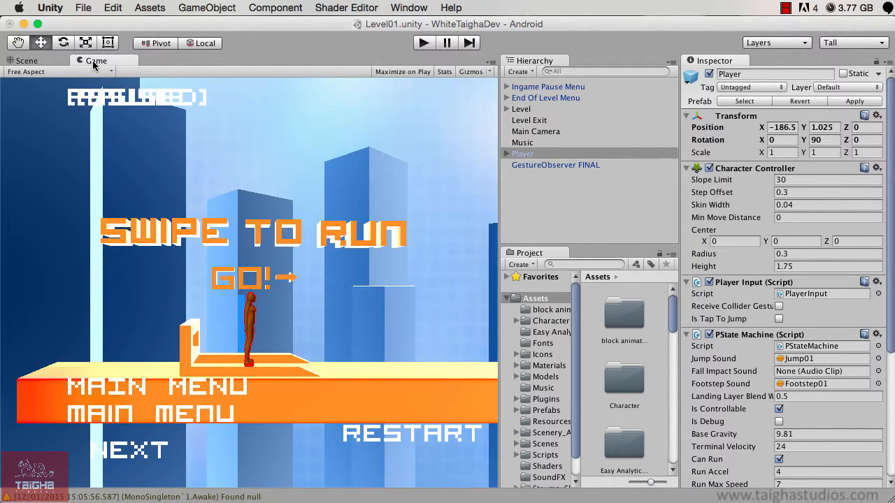
click(26, 62)
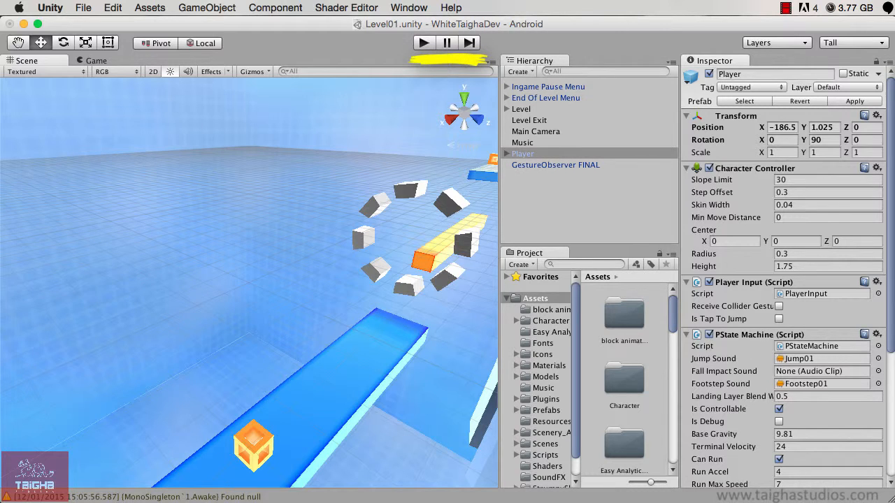
Step: Play-test the level, making the running character jump three times, then pause and stop the game
click(424, 44)
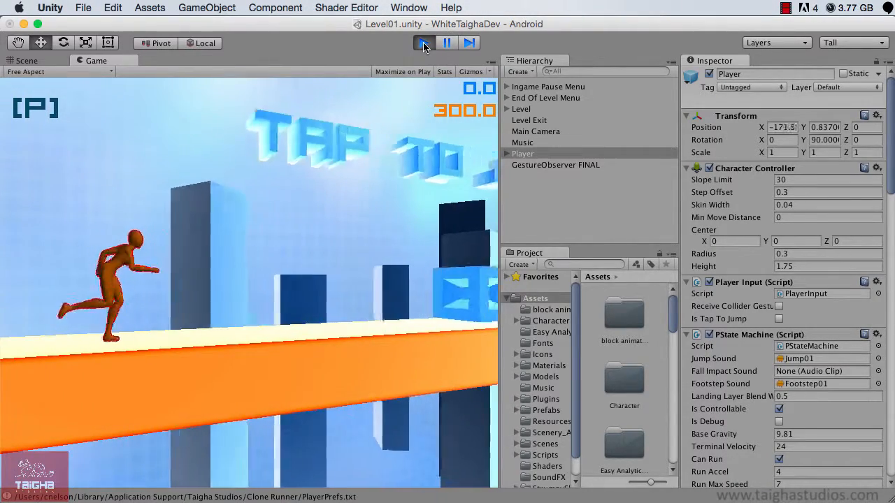
key(space)
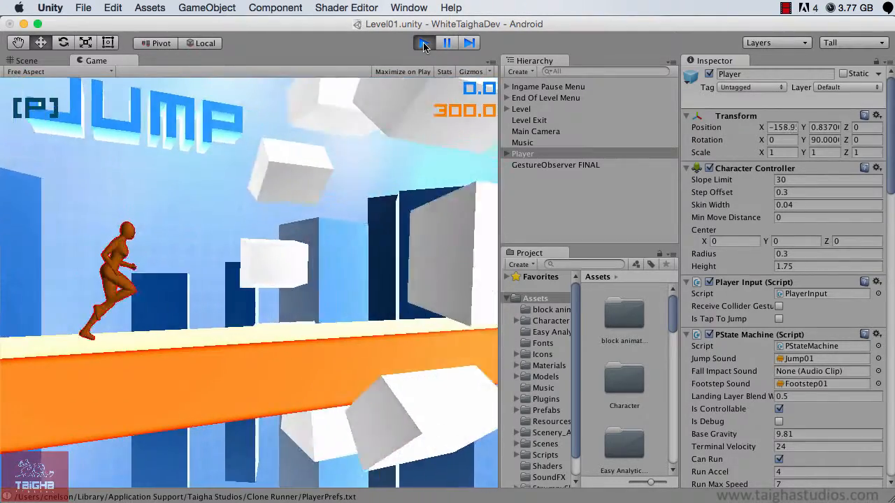
key(space)
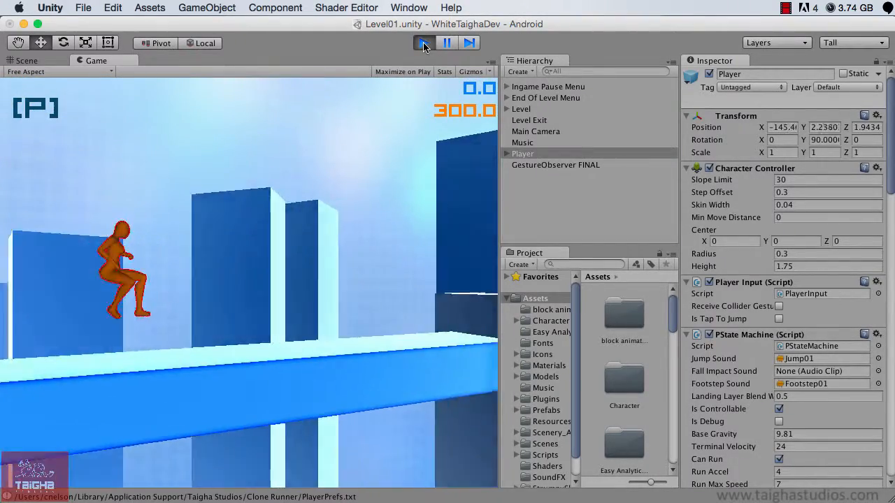
key(space)
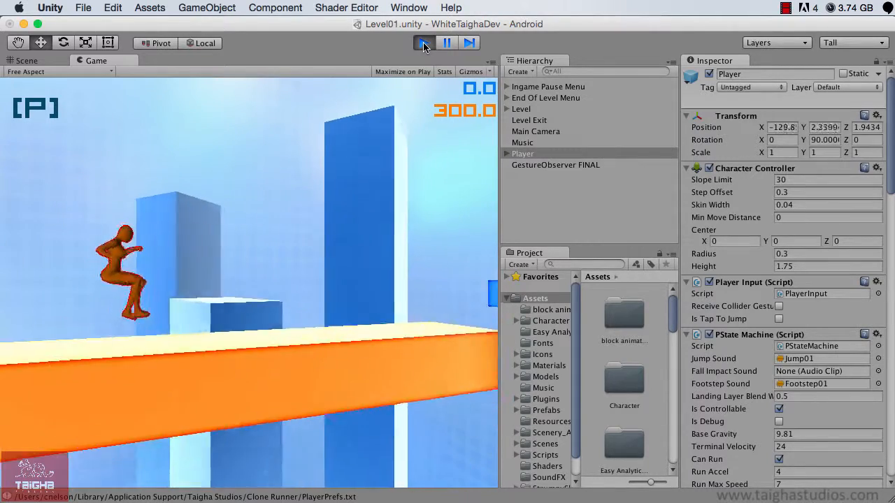
click(446, 43)
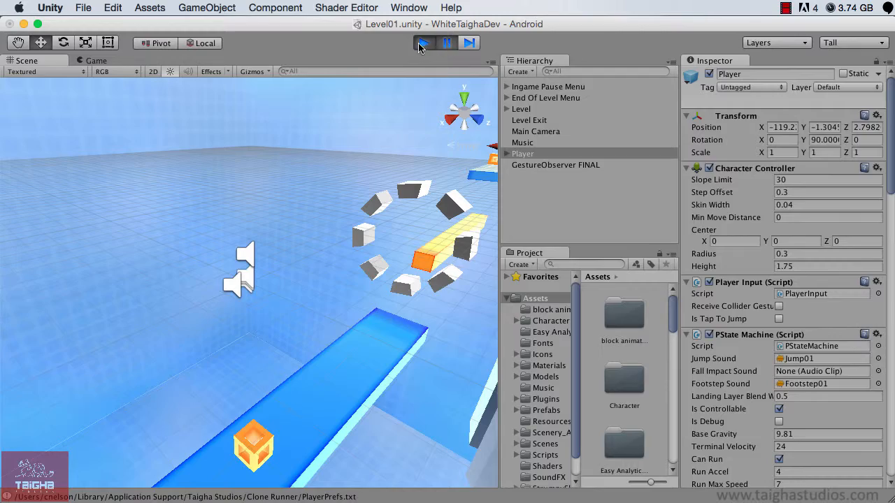
click(424, 43)
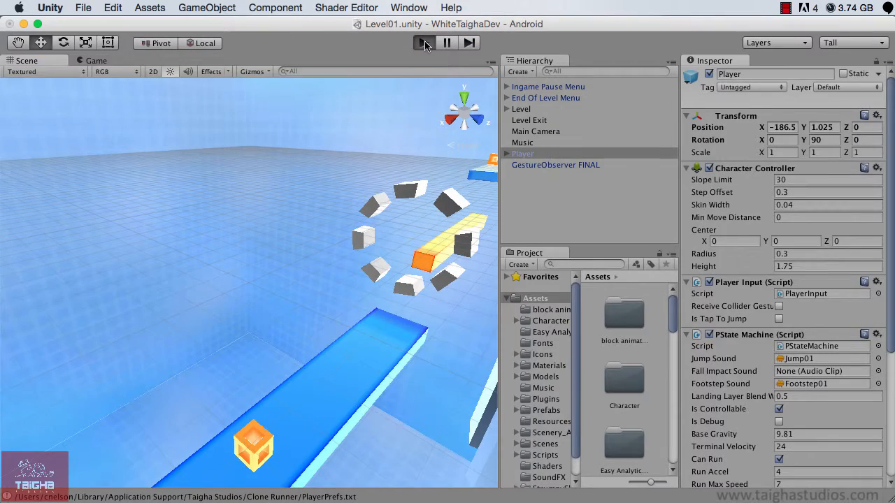
Step: Run the level again, pause it while the character is running, and show the Game view
click(424, 43)
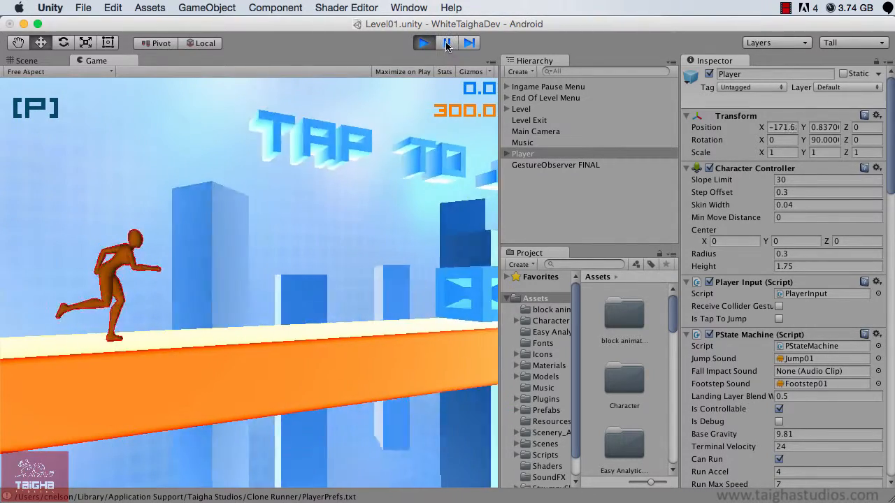
click(447, 43)
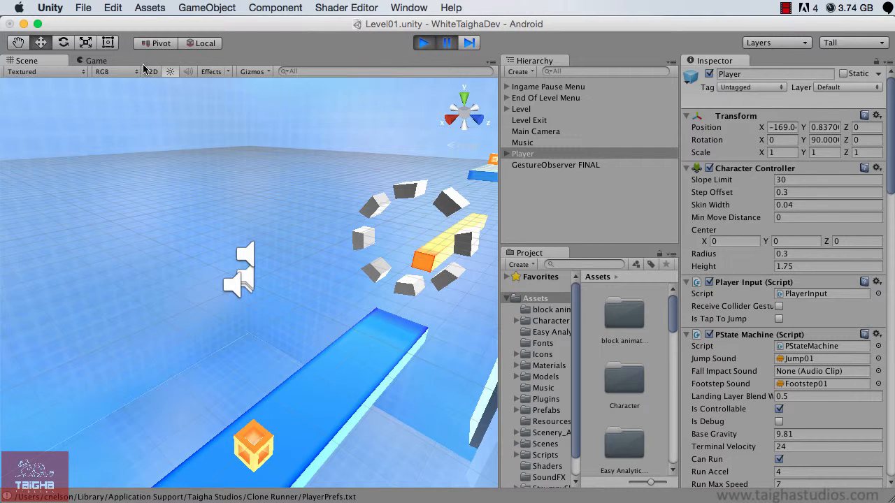
click(93, 62)
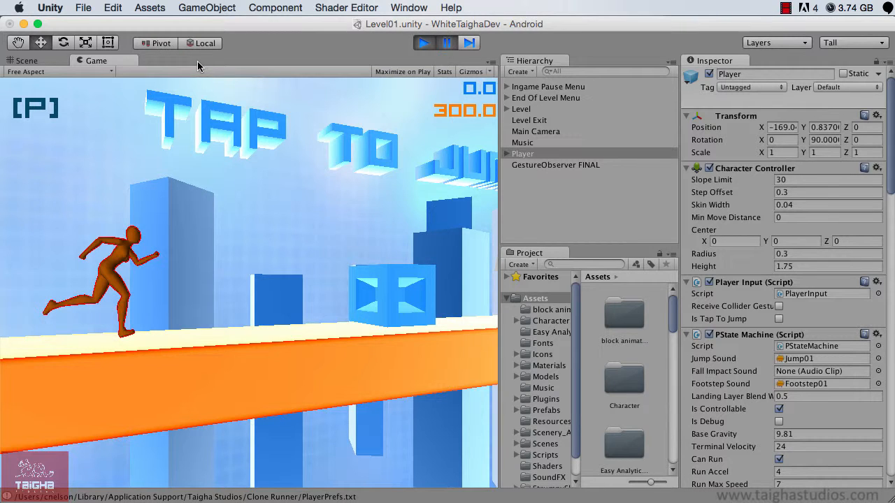
Step: Advance the paused game frame by frame to examine the character's run as it approaches the blue block
click(469, 44)
click(469, 44)
click(469, 44)
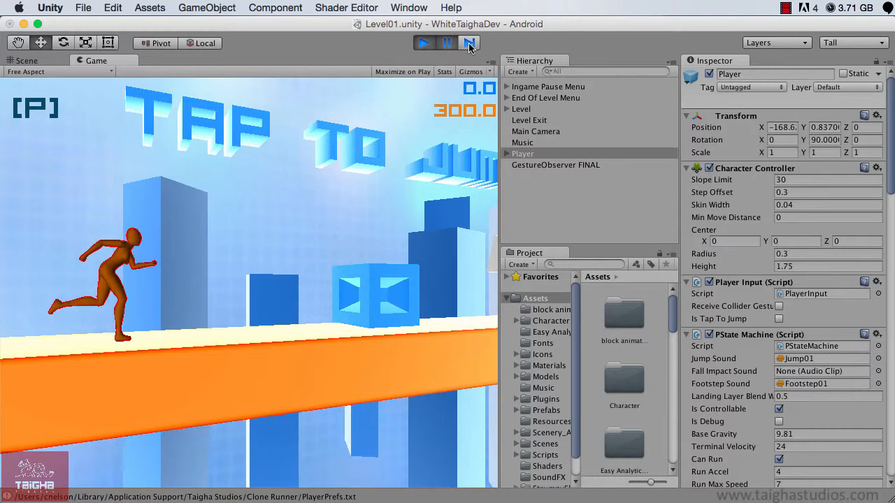
click(469, 44)
click(470, 44)
click(469, 44)
click(469, 44)
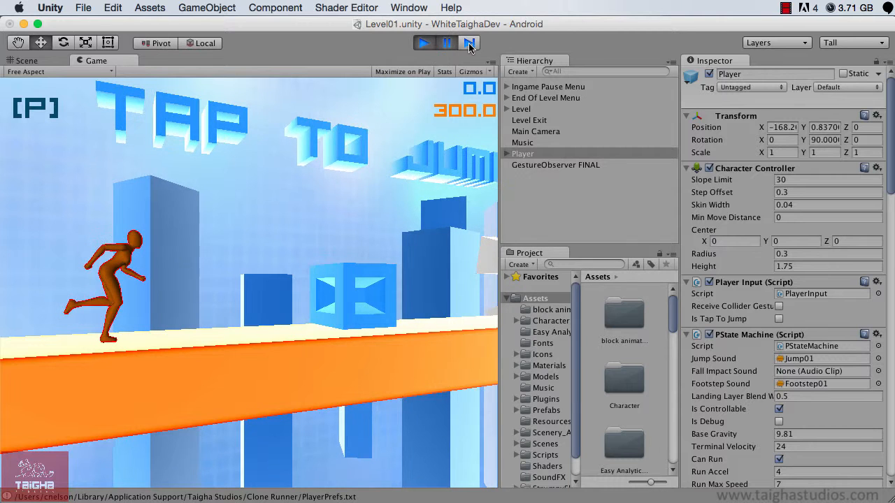
click(469, 44)
click(469, 44)
click(469, 44)
click(469, 44)
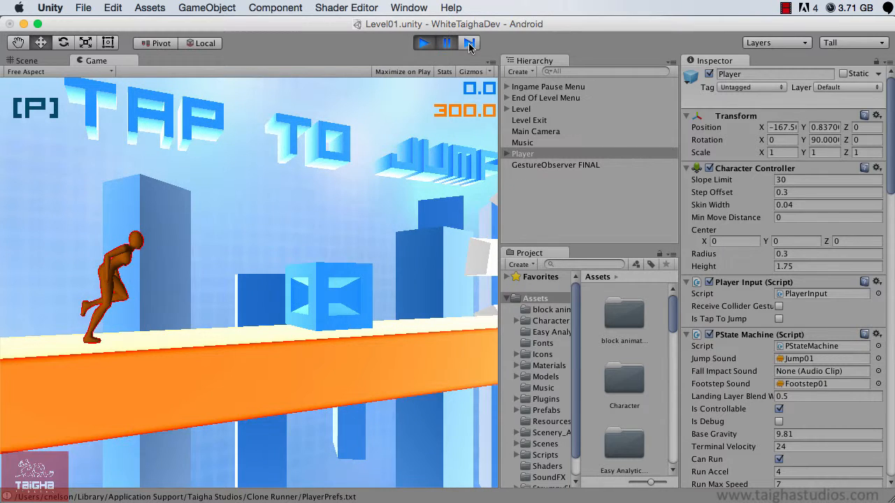
click(469, 44)
click(469, 44)
click(469, 44)
click(469, 44)
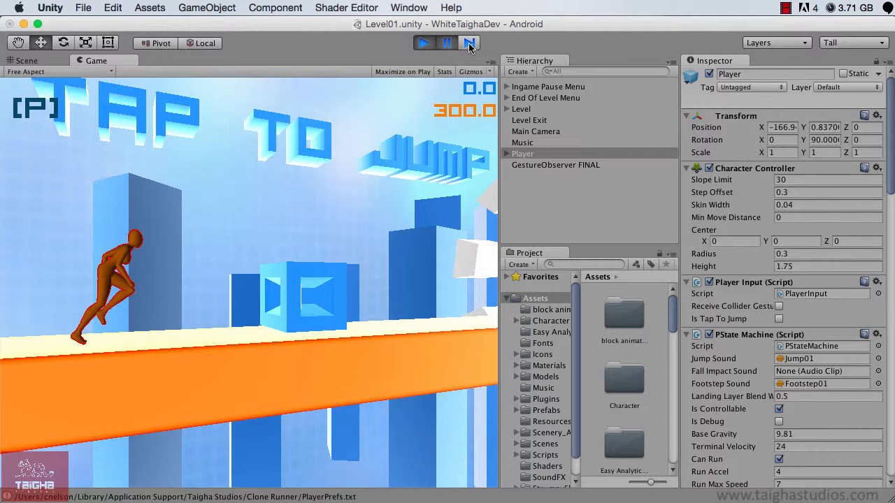
click(469, 44)
click(469, 44)
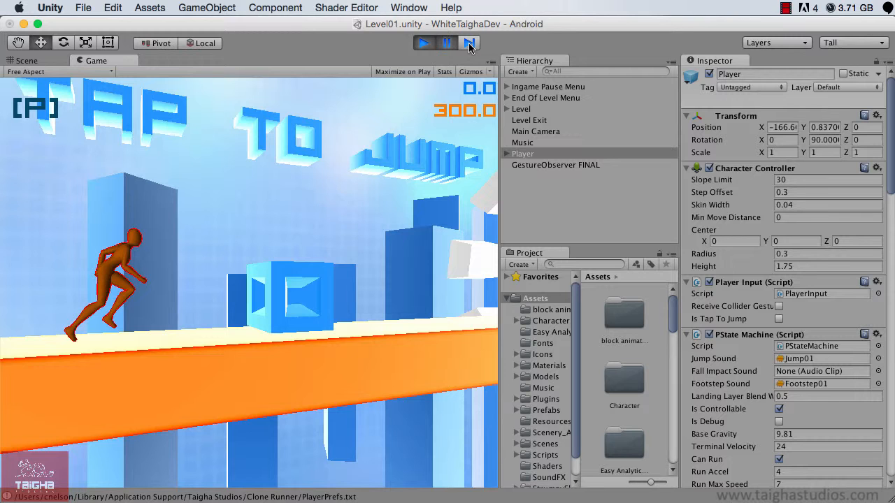
click(469, 44)
click(469, 44)
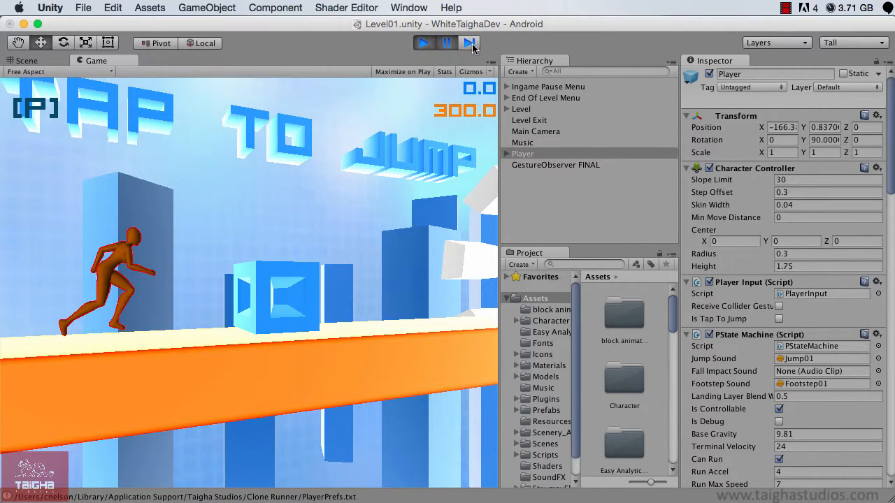
click(470, 44)
click(469, 44)
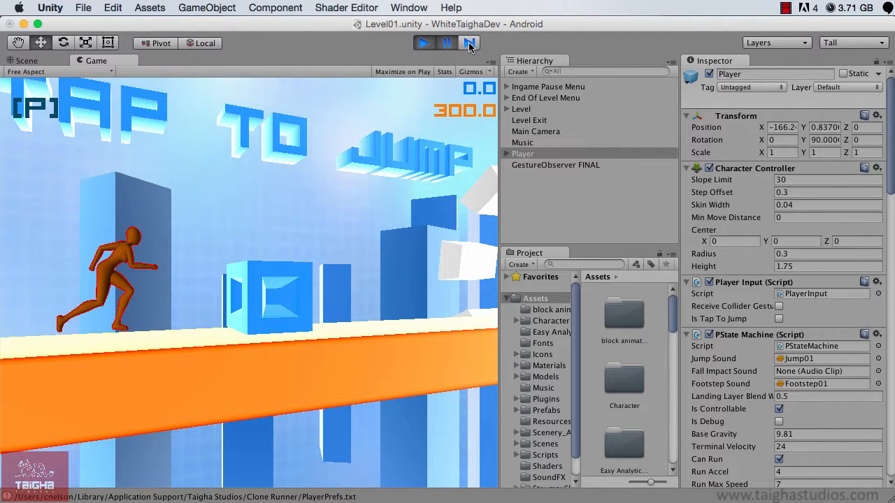
click(469, 44)
click(469, 44)
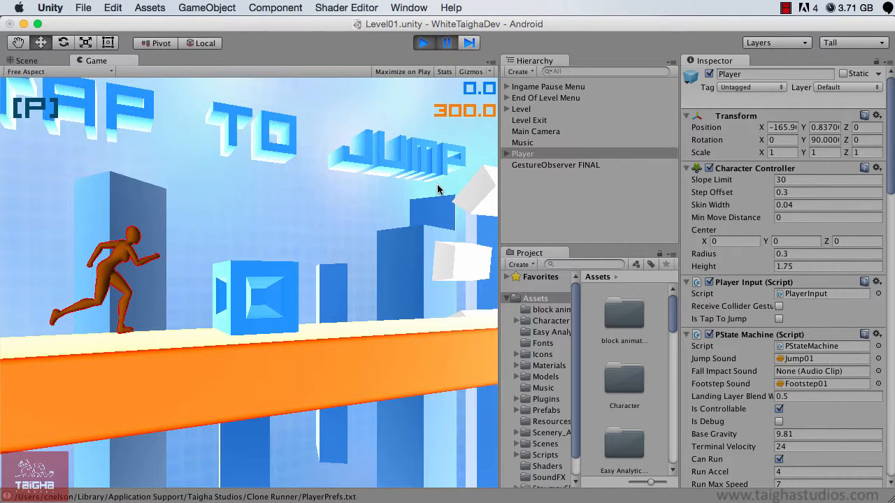
Step: Set the Player's Run Max Speed to 9 in the PState Machine script while the game is paused
click(532, 156)
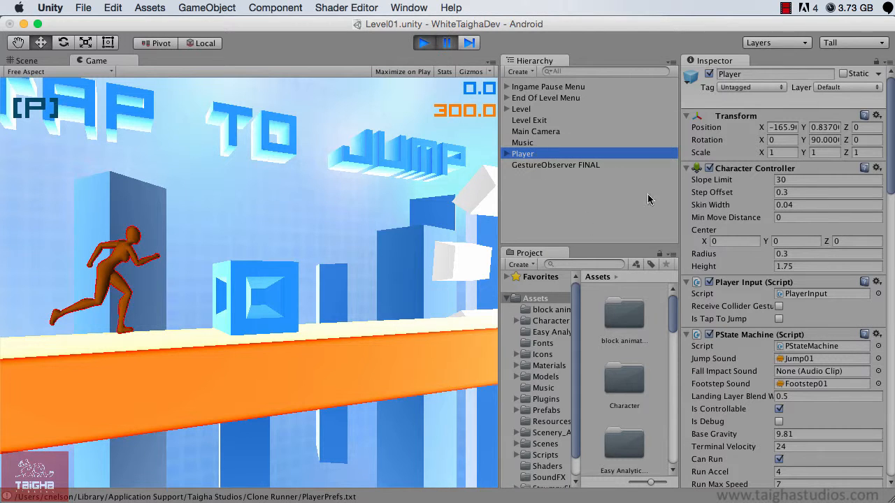
scroll(762, 411, down, 5)
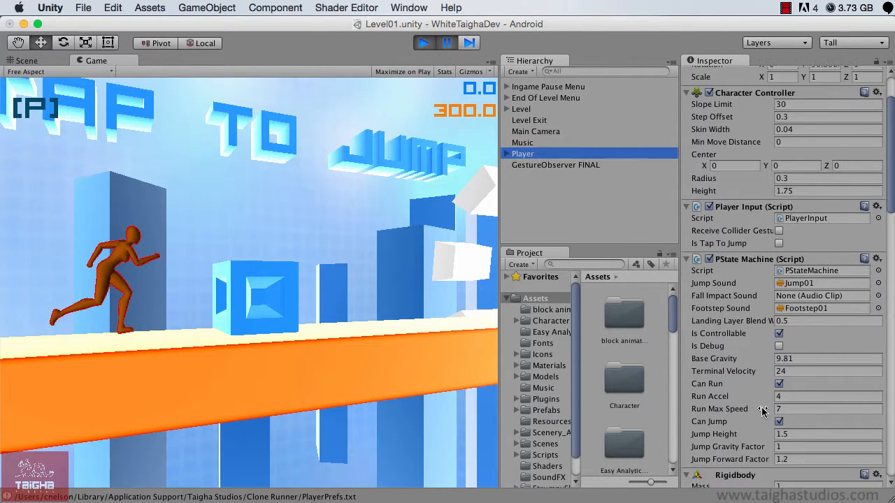
scroll(762, 411, down, 1)
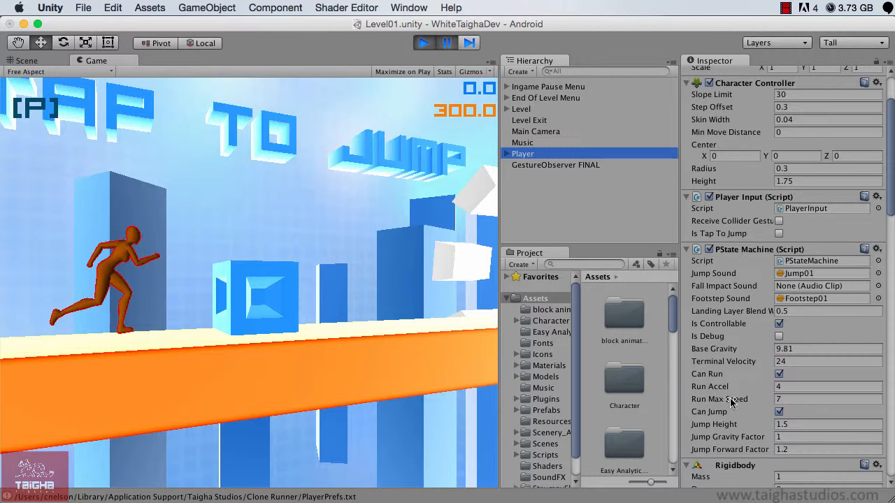
click(785, 399)
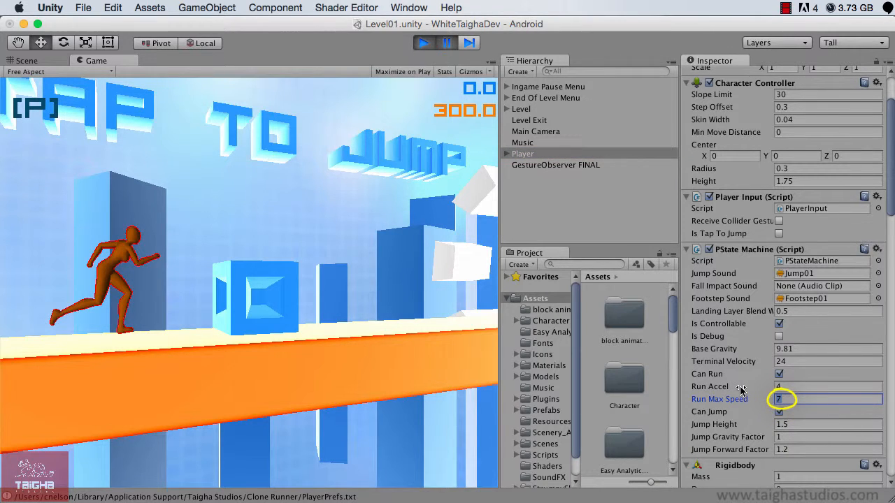
text(9)
key(Tab)
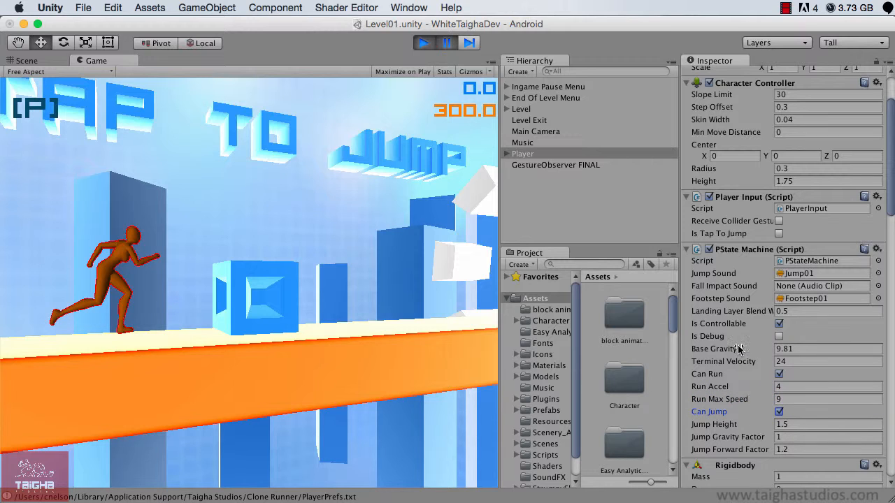
Step: Resume the game to test the changed run speed, pausing and resuming once more before stopping play mode
click(447, 43)
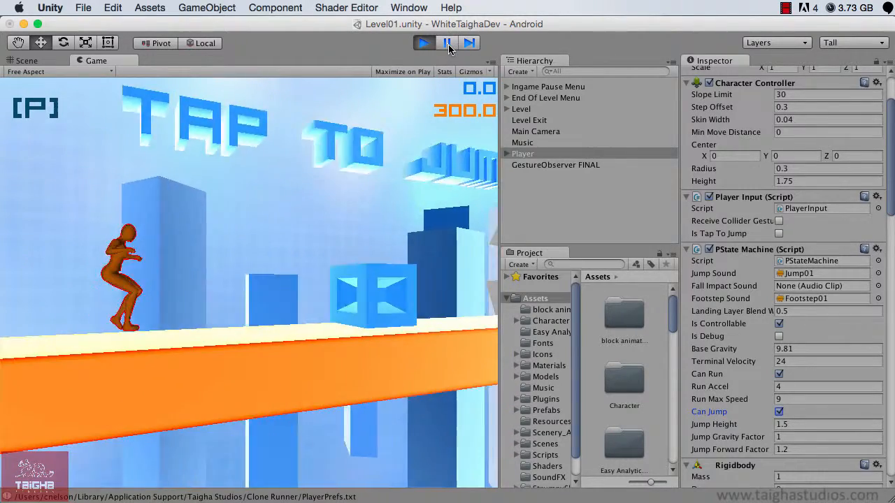
click(449, 44)
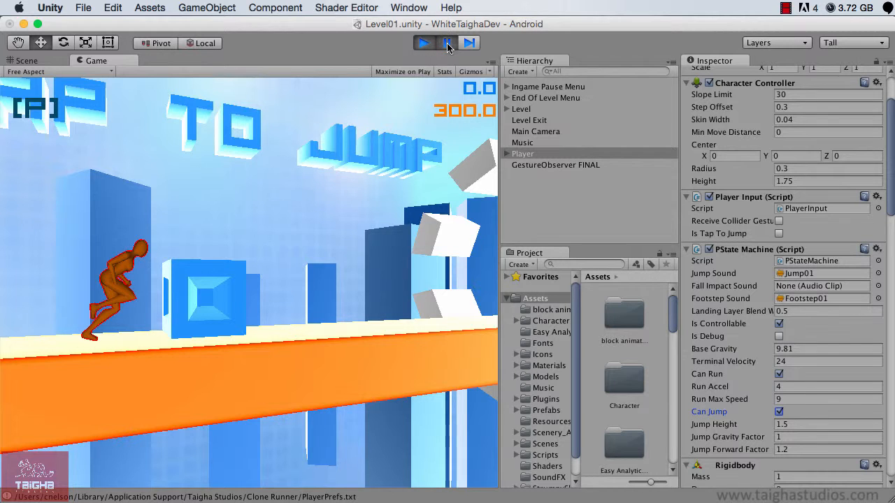
click(448, 44)
click(423, 43)
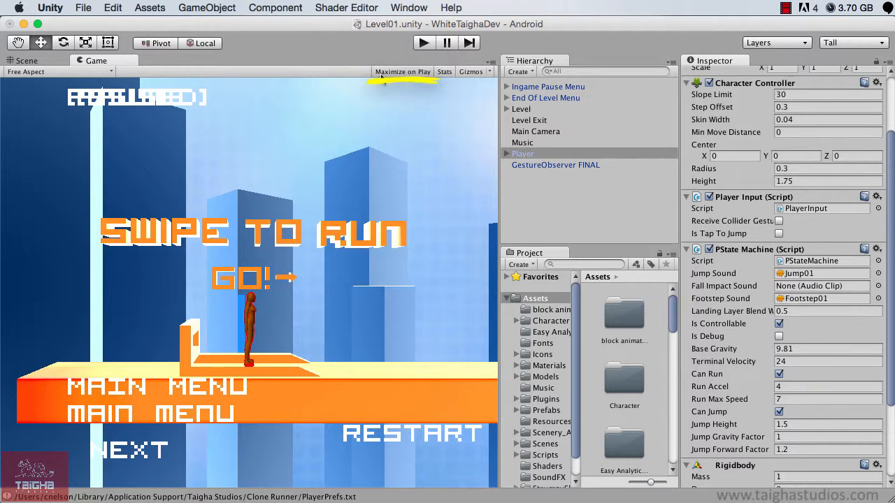
Step: Run the level maximized and preview it at WVGA Landscape (800x480), 3:2 Landscape, and finally 16:10 Landscape
click(423, 44)
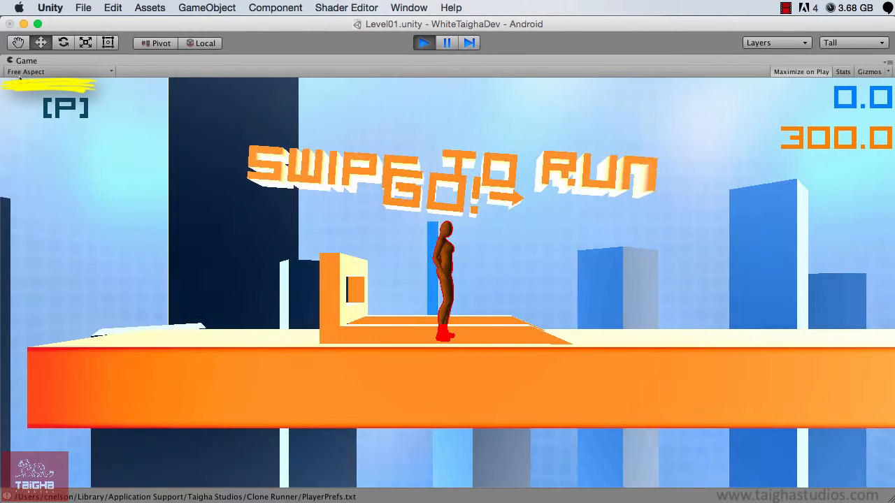
click(91, 72)
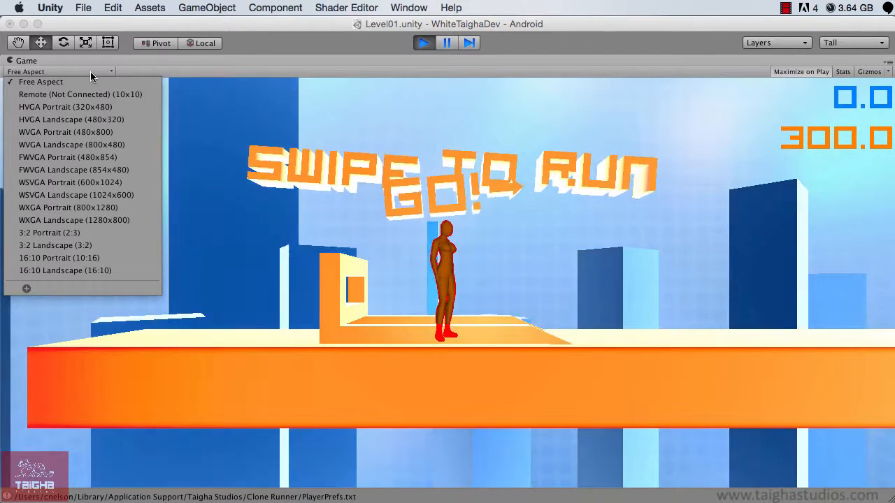
click(67, 149)
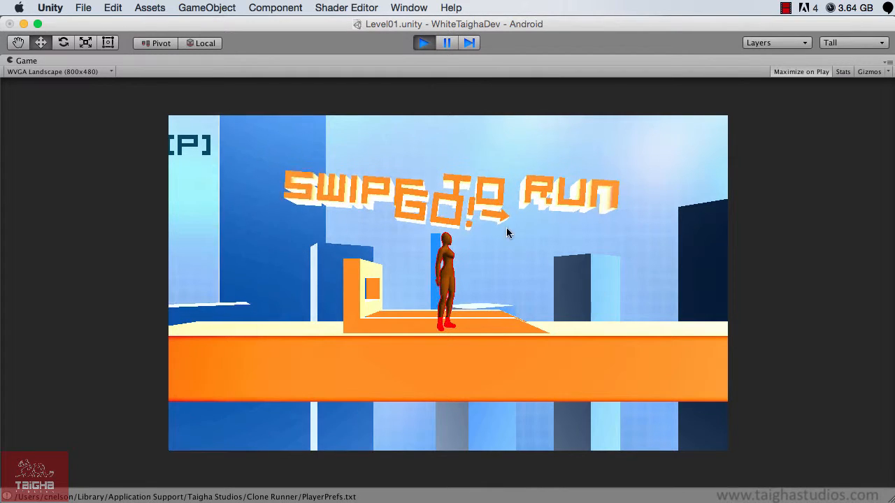
click(85, 72)
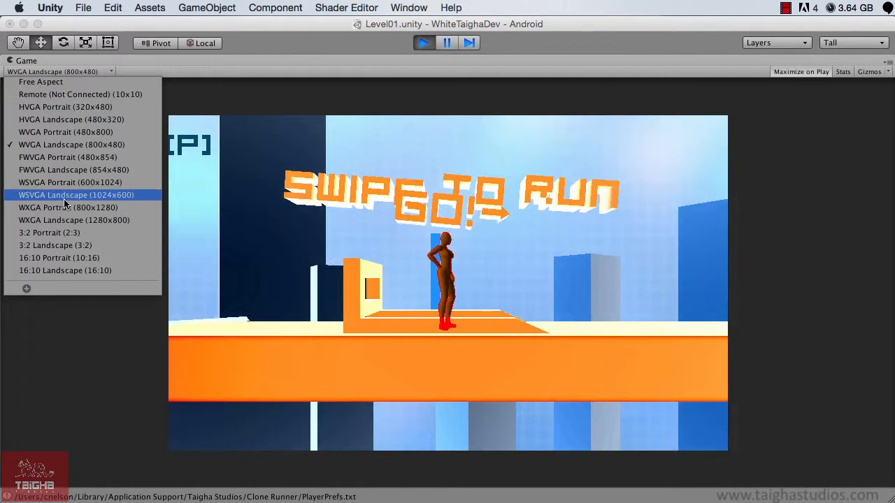
click(60, 249)
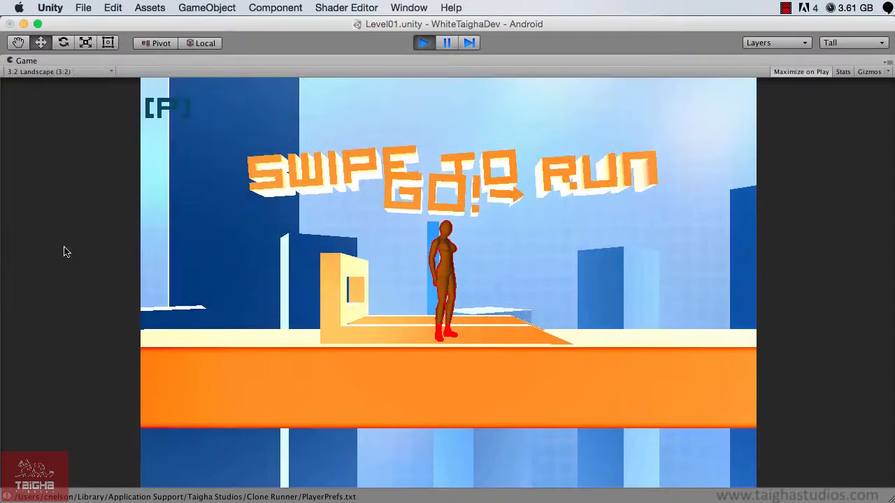
click(56, 71)
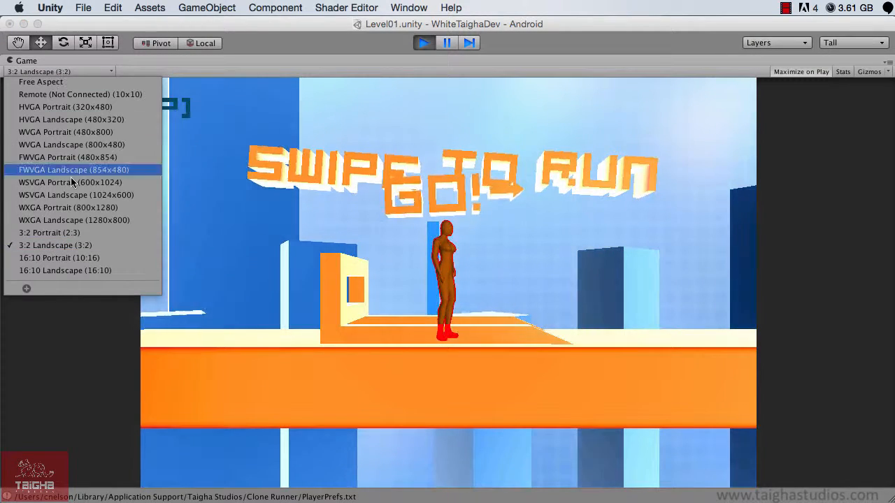
click(78, 270)
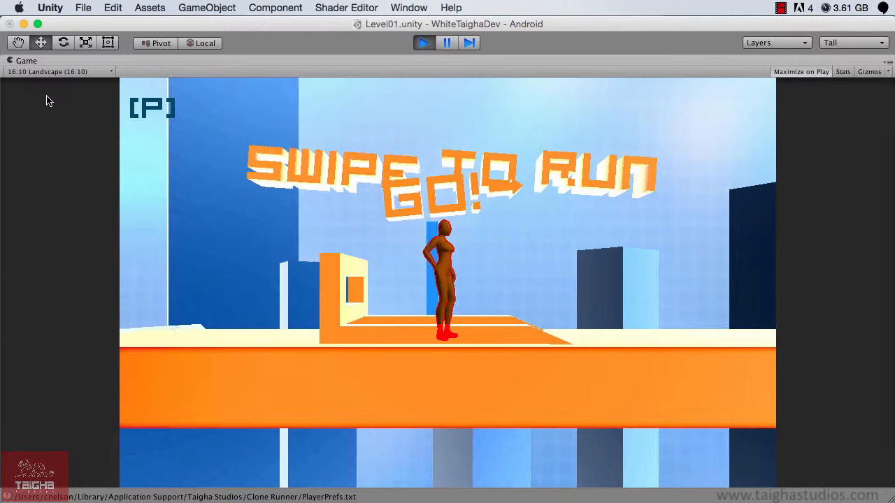
click(56, 73)
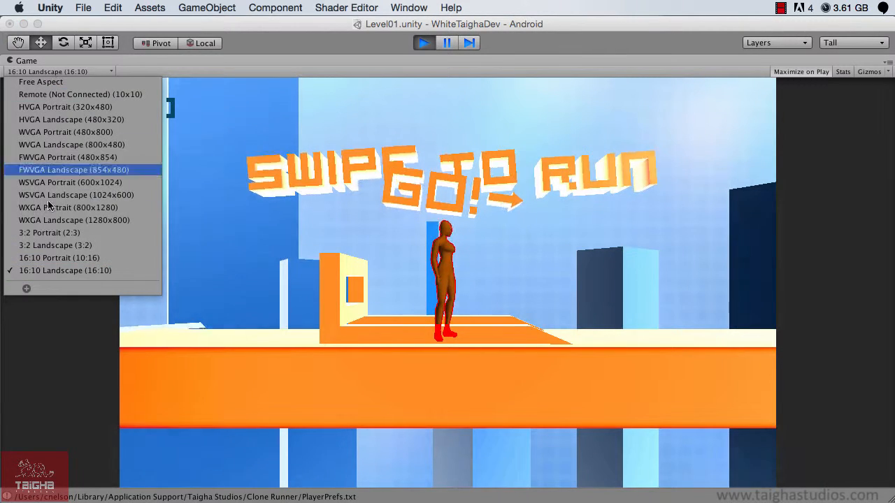
click(63, 71)
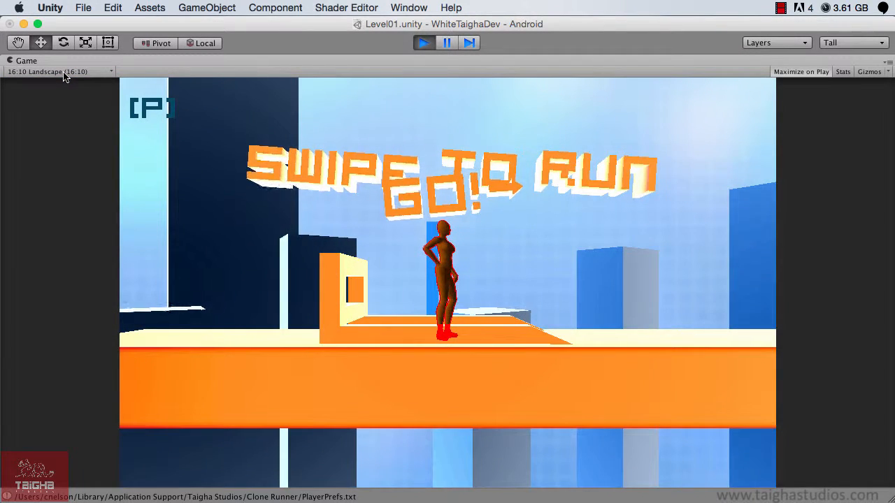